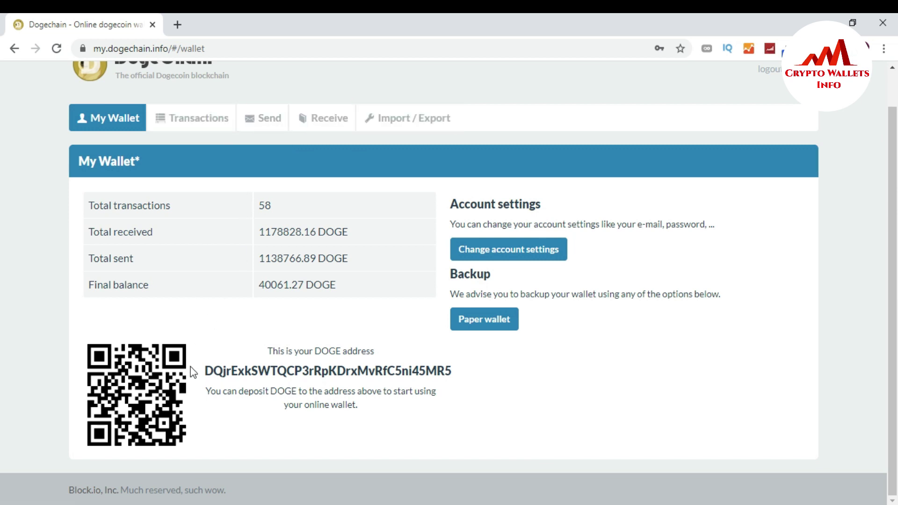
# Open the Send coins form in the Dogechain wallet
pyautogui.moveTo(205, 371); pyautogui.dragTo(450, 369)
pyautogui.click(452, 369)
pyautogui.click(266, 120)
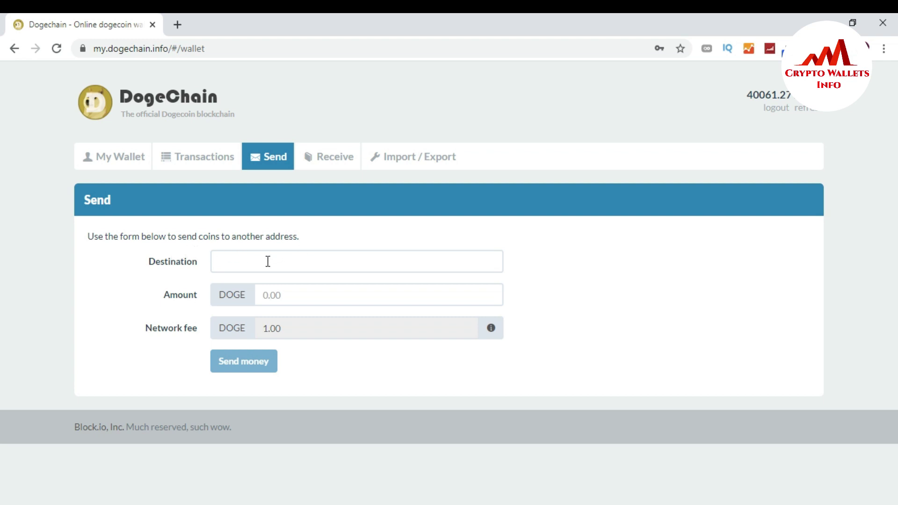
pyautogui.click(243, 263)
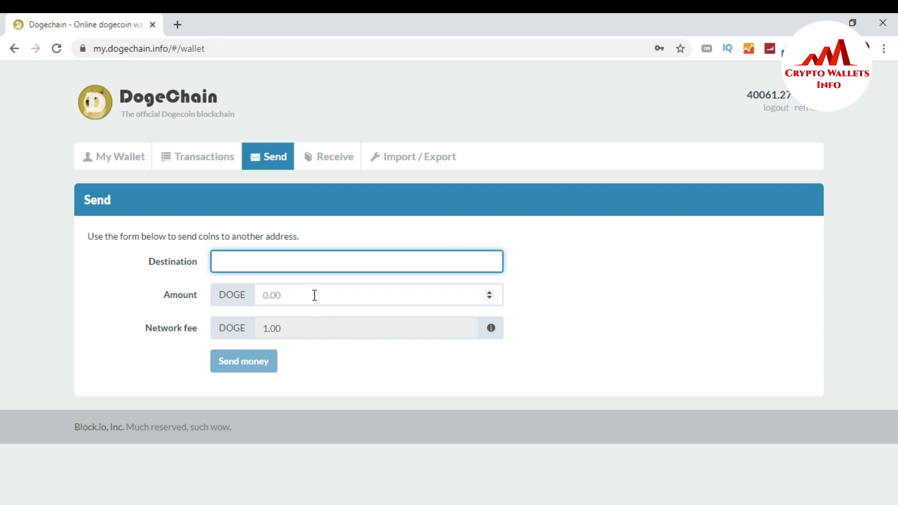
# Enter 5 DOGE as the amount to send, replacing the initial 20
pyautogui.click(315, 295)
pyautogui.write('20')
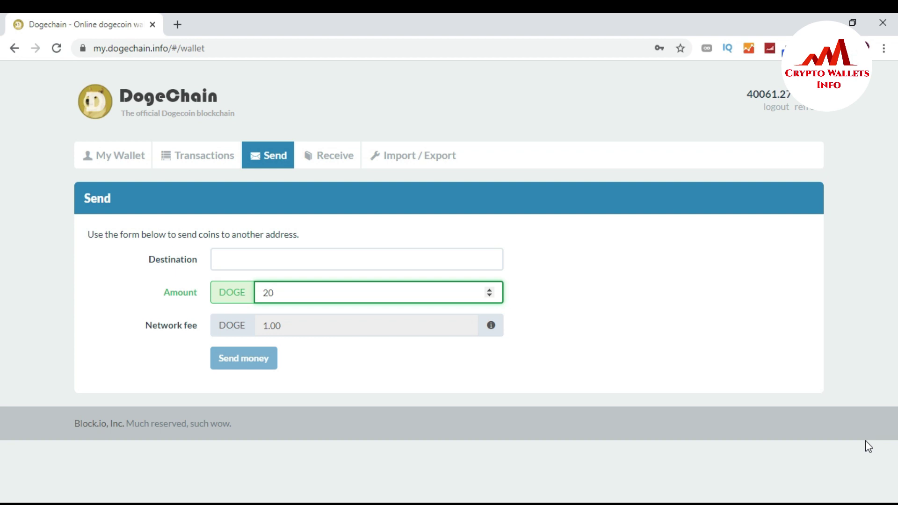
pyautogui.moveTo(660, 504)
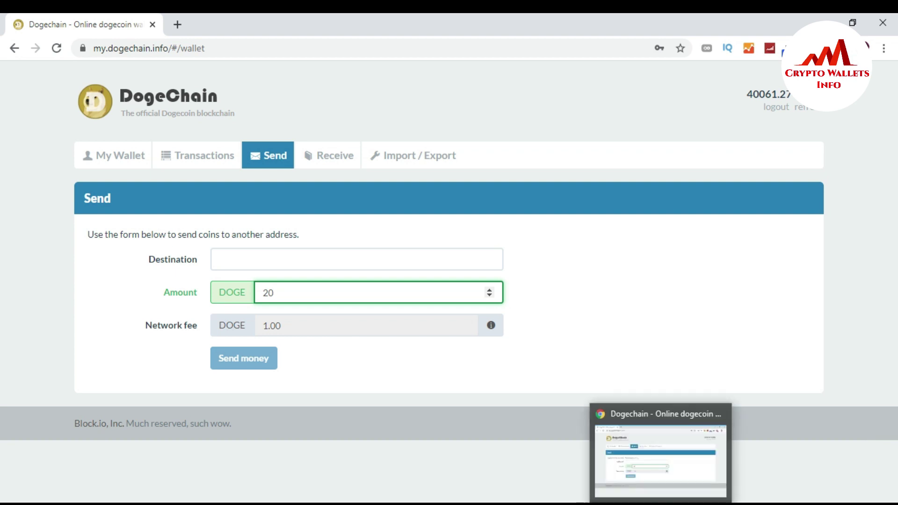
pyautogui.press('BackSpace')
pyautogui.press('BackSpace')
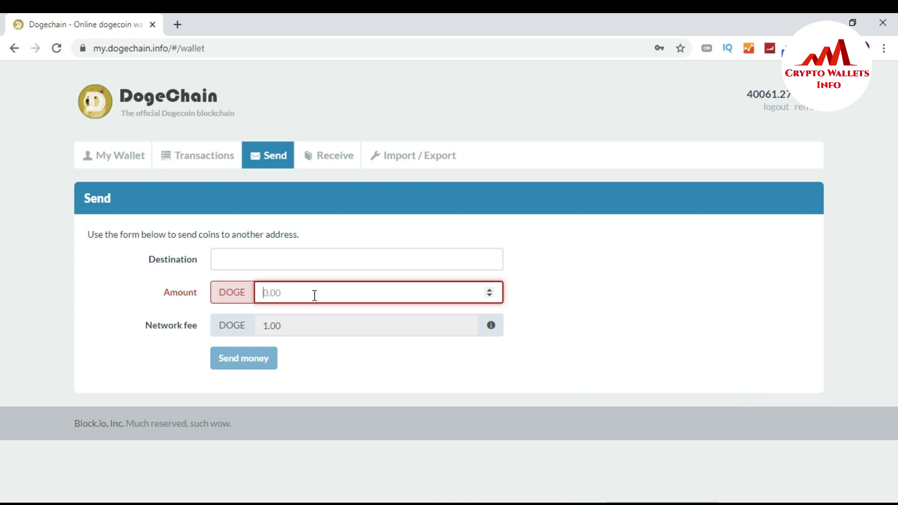
pyautogui.write('5')
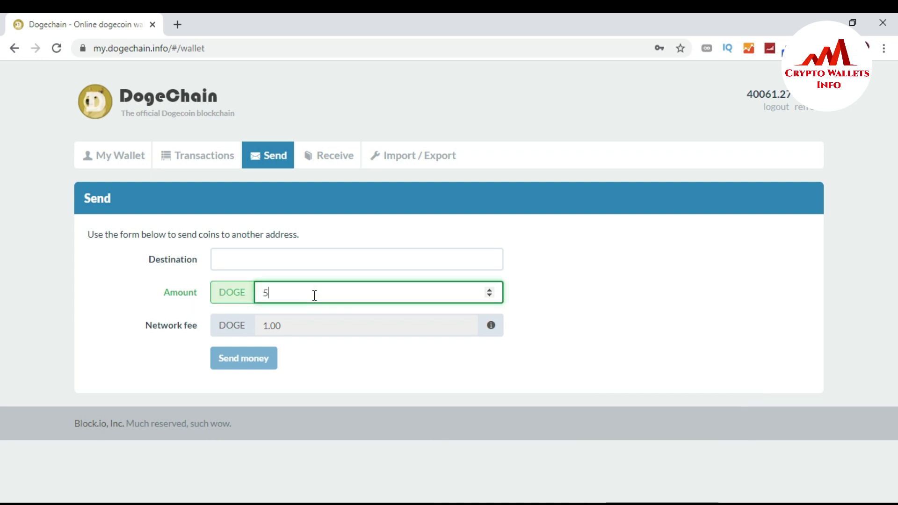
pyautogui.click(275, 257)
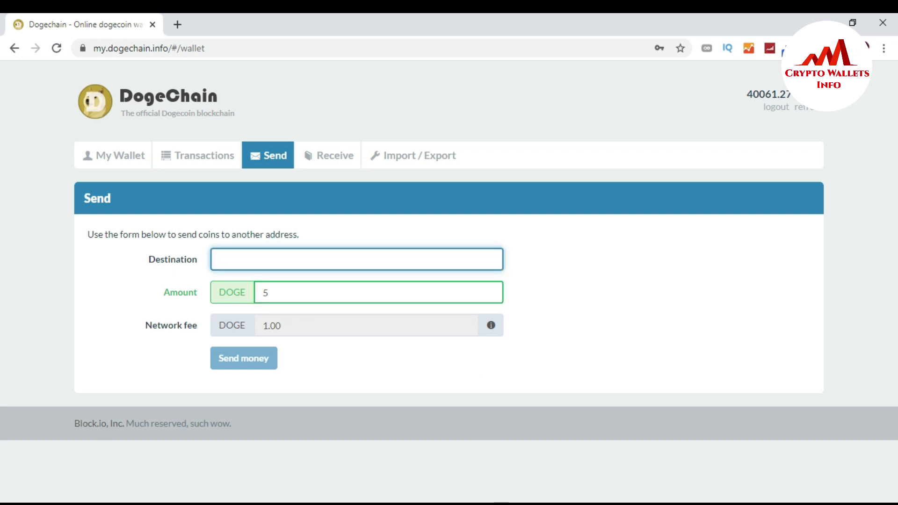
pyautogui.click(500, 501)
# Copy the paper wallet address from the Notepad notes into Destination and send the 5 DOGE
pyautogui.moveTo(209, 237); pyautogui.dragTo(289, 241)
pyautogui.doubleClick(397, 243)
pyautogui.hotkey('ctrl', 'c')
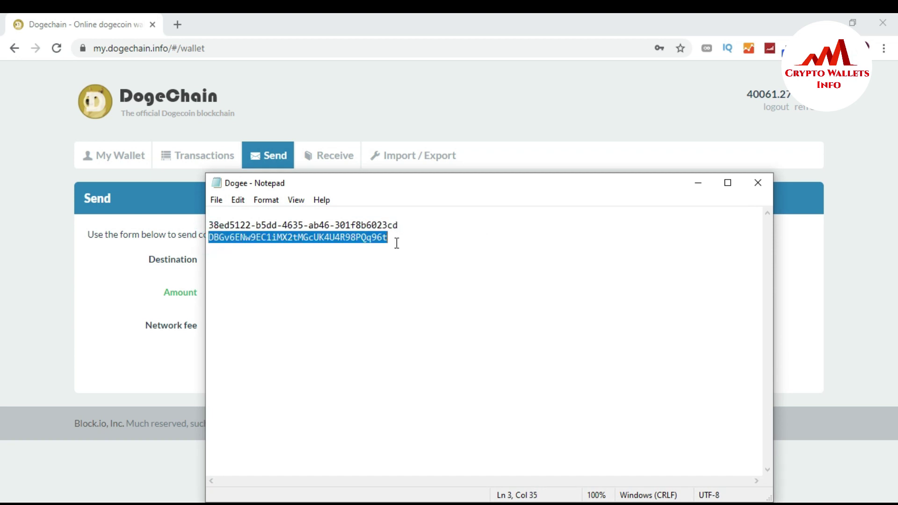
pyautogui.click(698, 184)
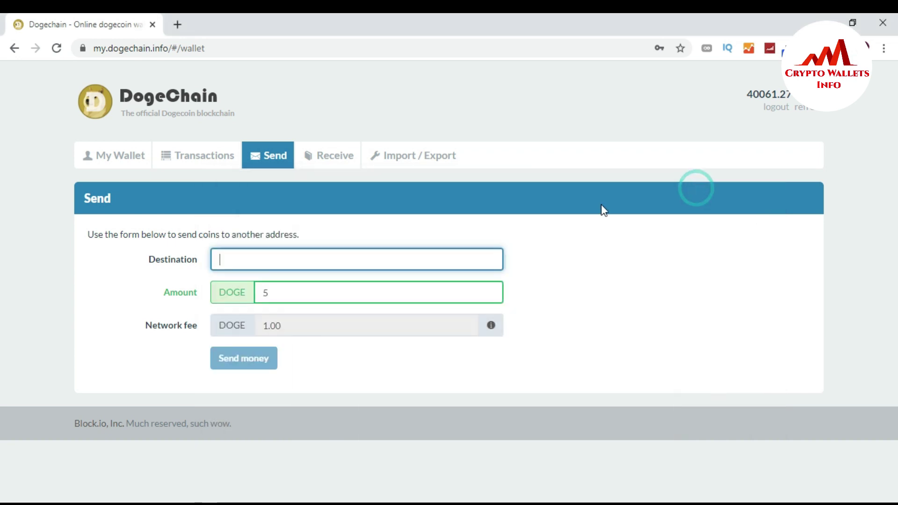
pyautogui.click(251, 258)
pyautogui.hotkey('ctrl', 'v')
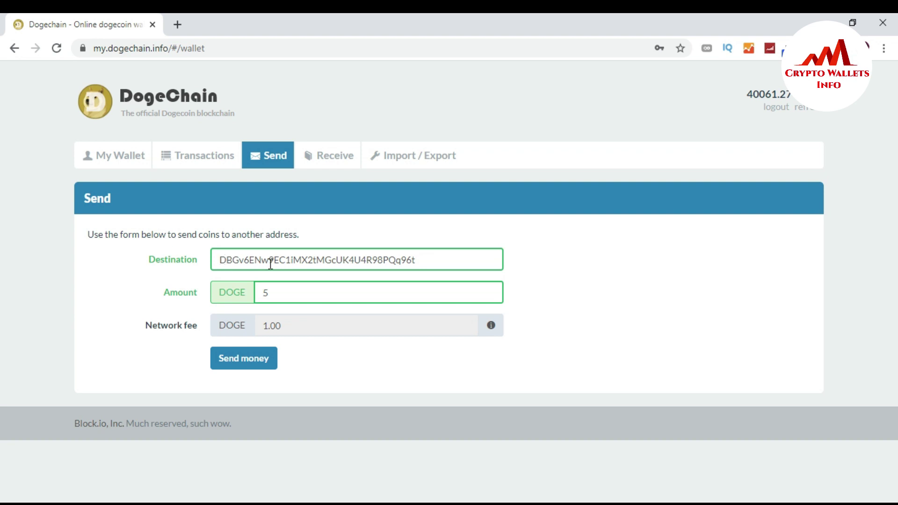
pyautogui.click(249, 362)
pyautogui.click(186, 162)
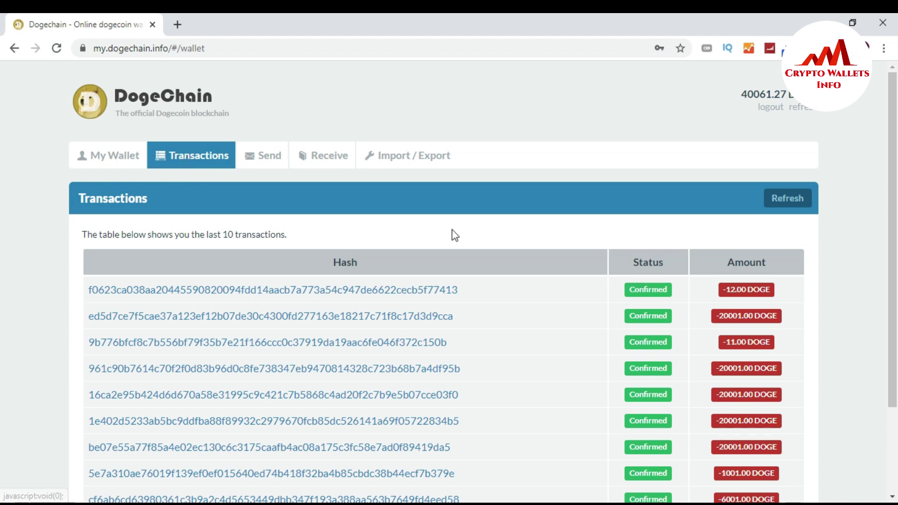
# Refresh the Transactions list until the new -6.00 DOGE transfer appears as not confirmed
pyautogui.scroll(-2, 2, 201)
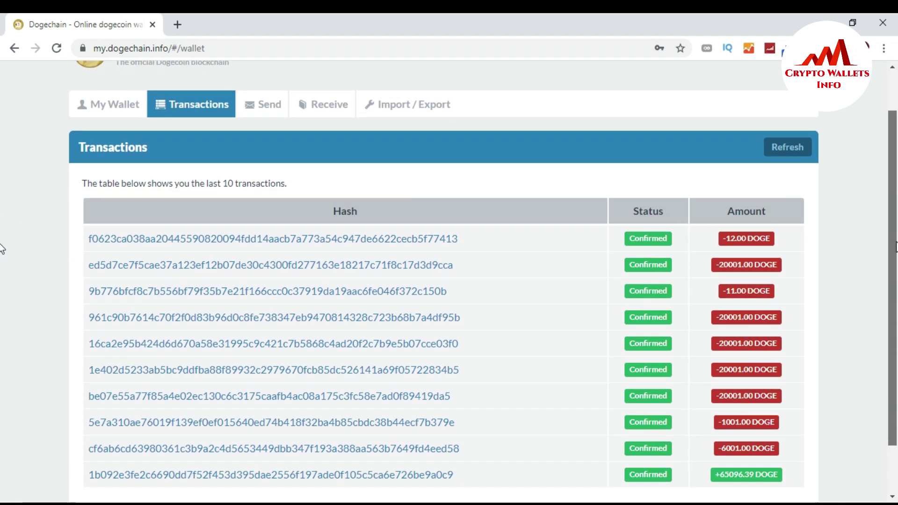
pyautogui.scroll(2, 2, 201)
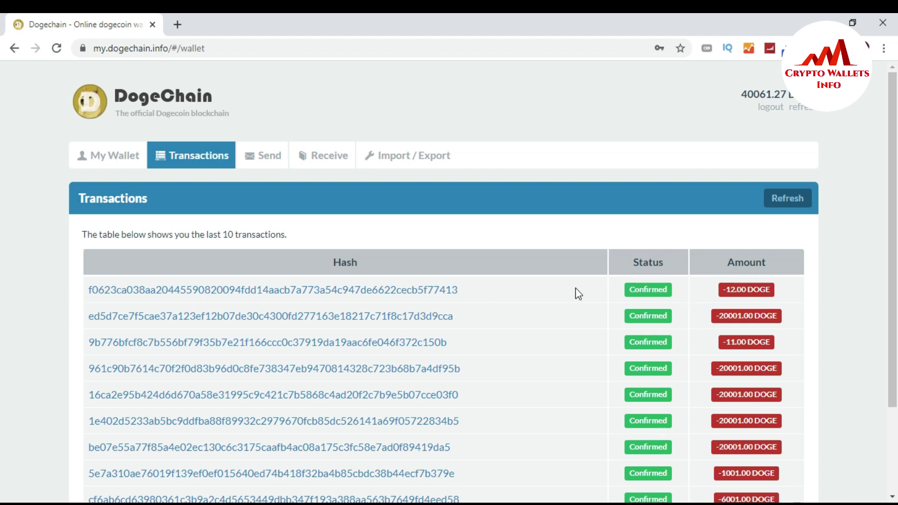
pyautogui.click(796, 197)
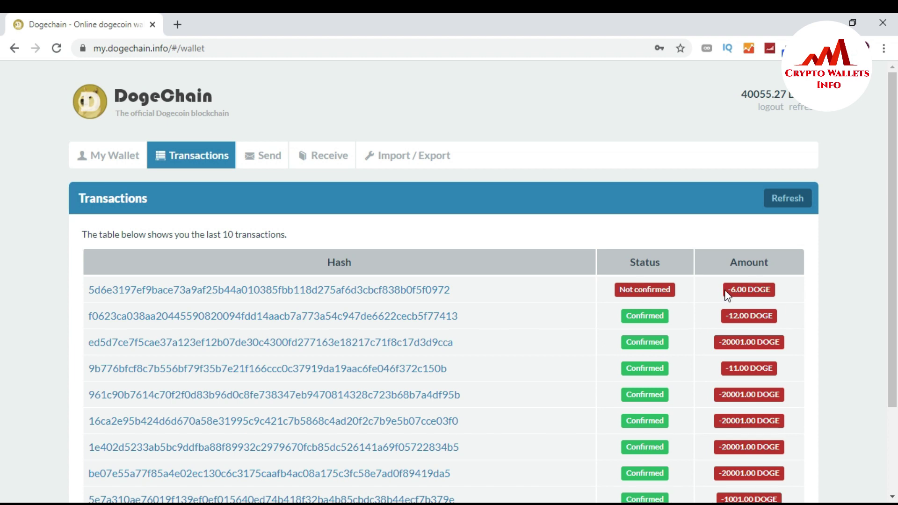
# Refresh until the -6.00 DOGE transfer shows Confirmed, then log out of the wallet
pyautogui.click(802, 201)
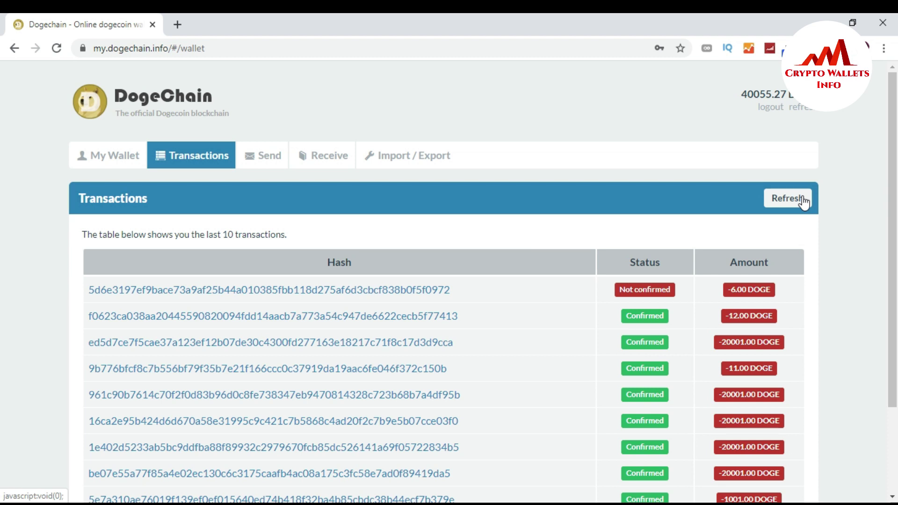
pyautogui.click(801, 199)
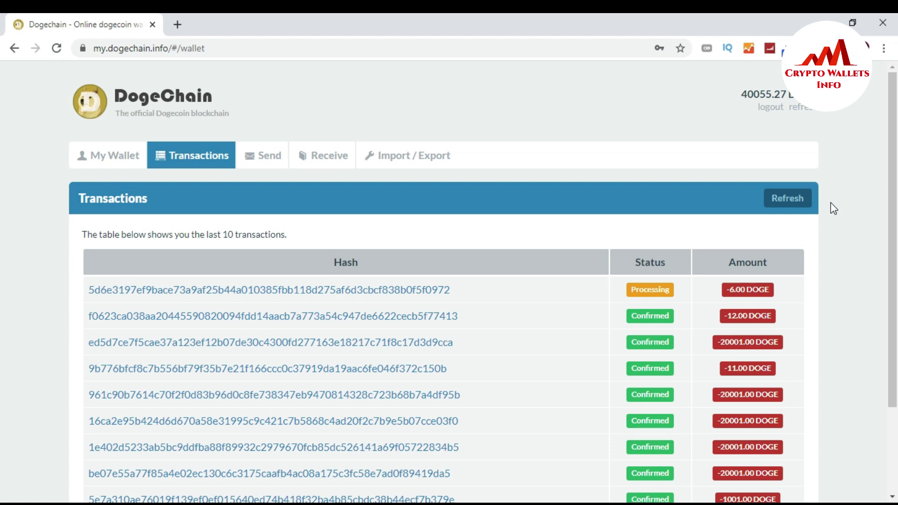
pyautogui.click(793, 198)
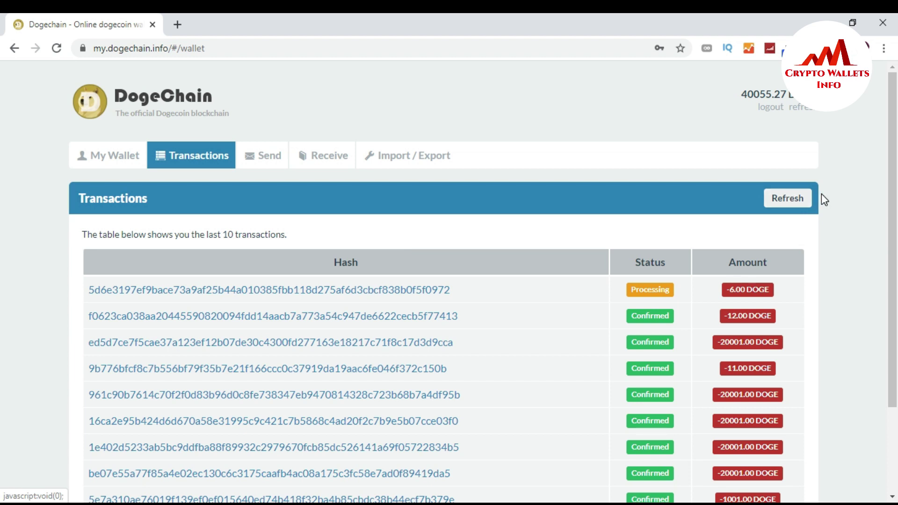
pyautogui.click(792, 198)
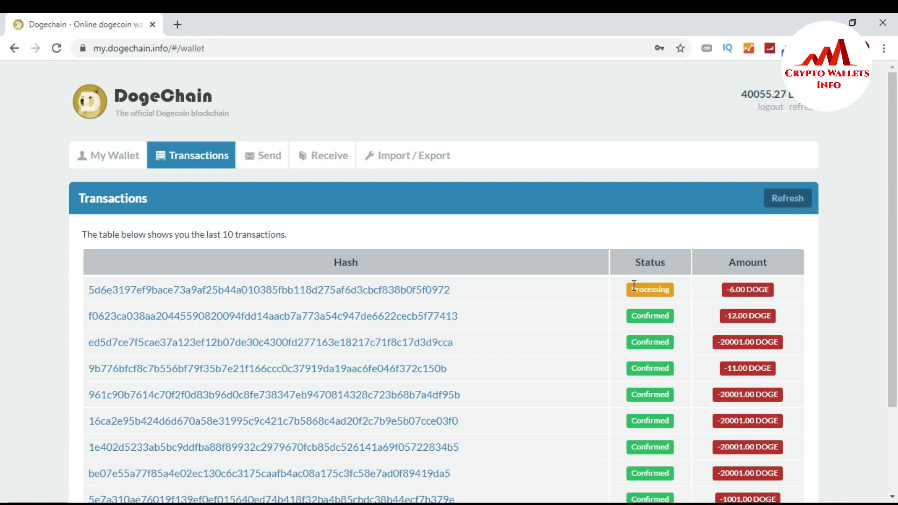
pyautogui.click(789, 196)
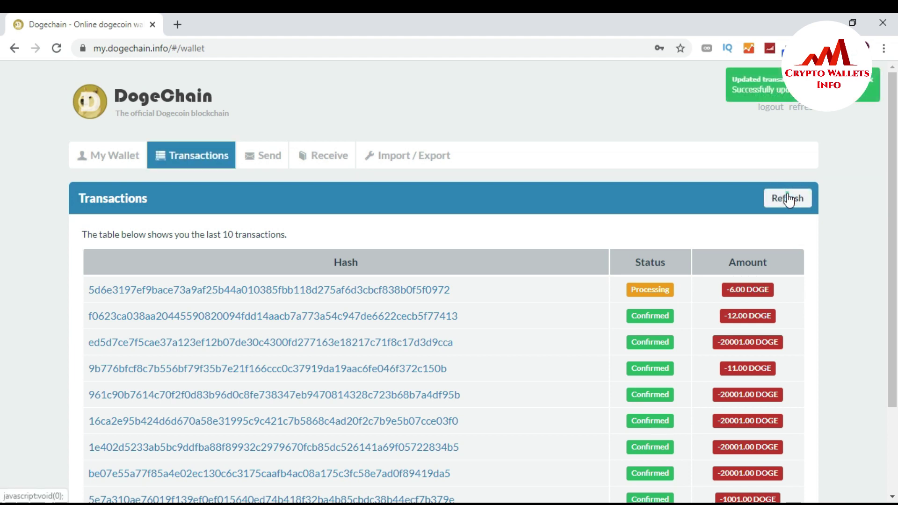
pyautogui.click(789, 199)
pyautogui.click(792, 196)
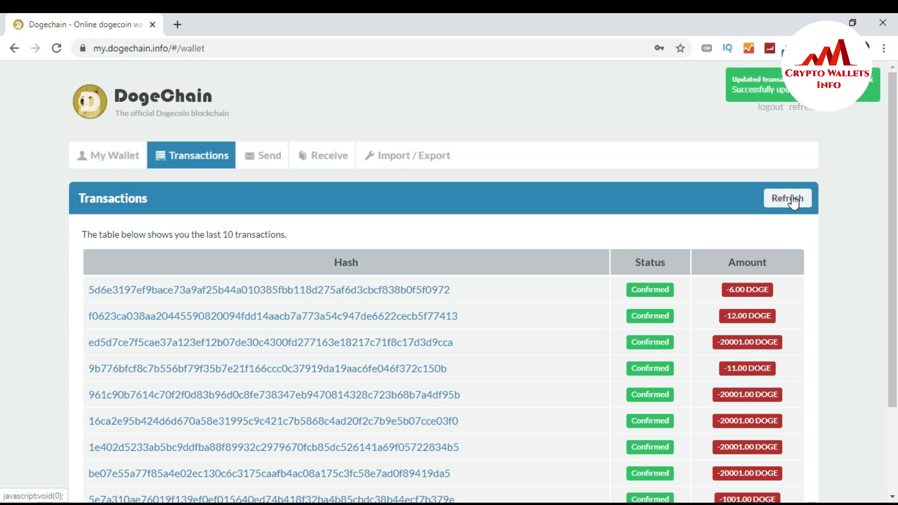
pyautogui.click(795, 198)
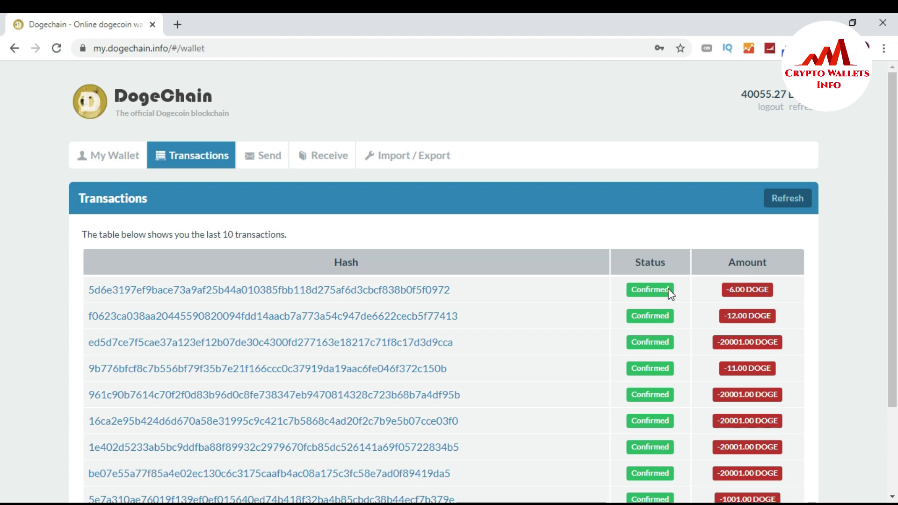
pyautogui.click(771, 107)
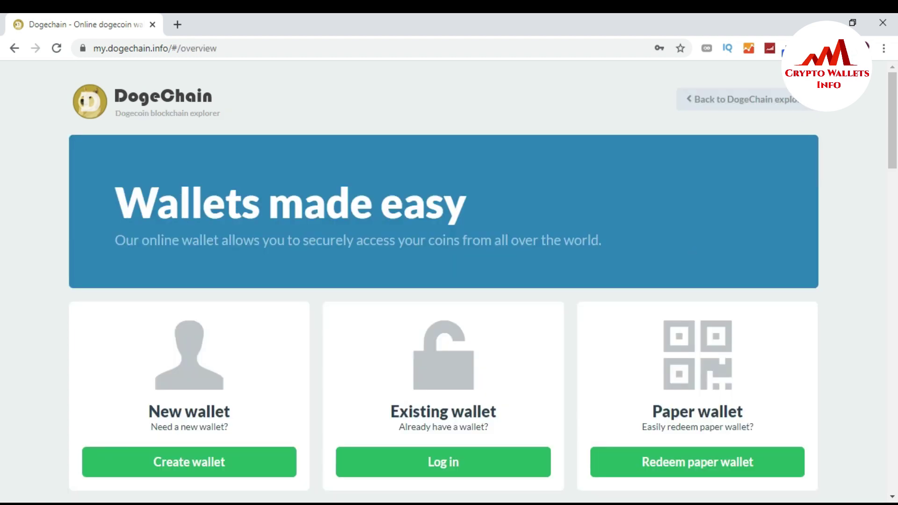
# Return to the Dogechain overview page and open the Existing wallet login form
pyautogui.click(591, 468)
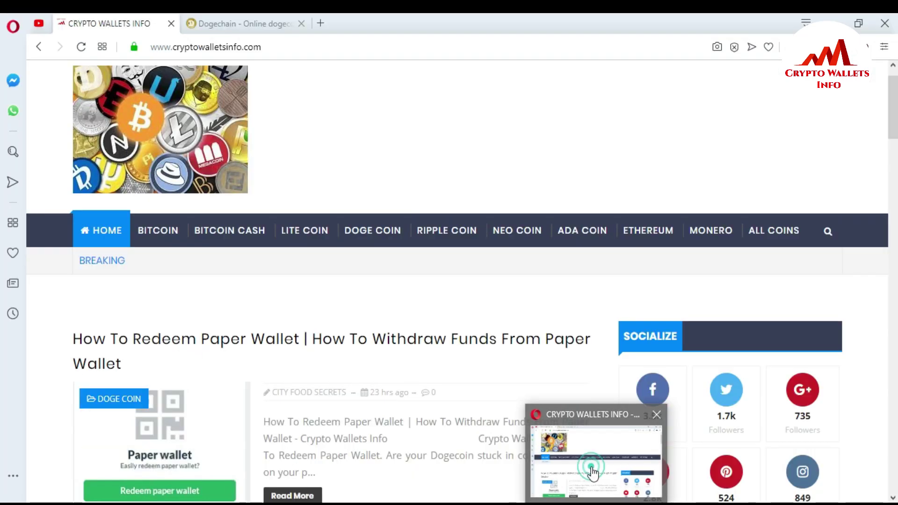
pyautogui.click(270, 18)
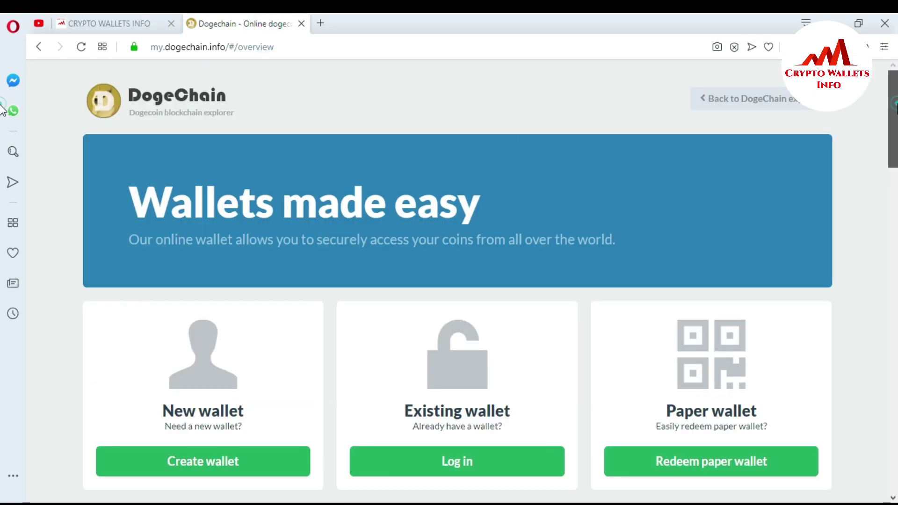
pyautogui.scroll(-3, 2, 138)
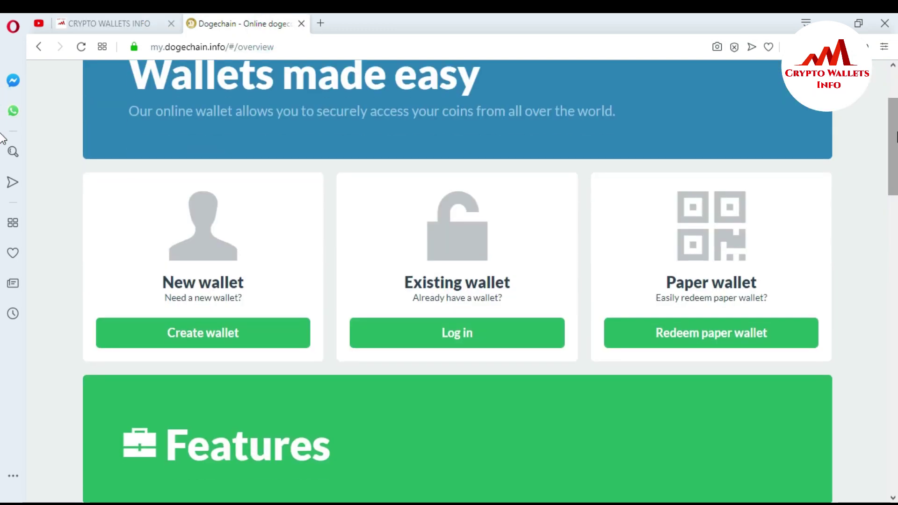
pyautogui.click(465, 333)
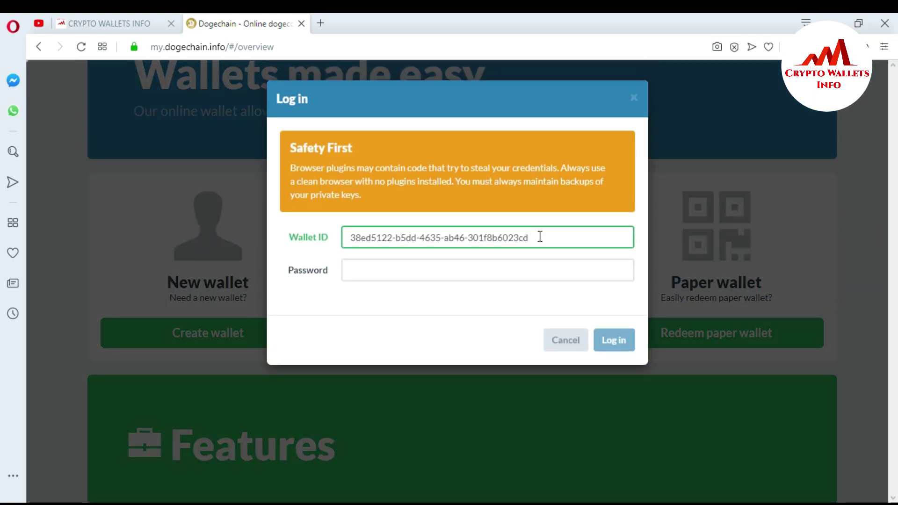
# Log in to the existing wallet using its wallet ID and the wallet password
pyautogui.tripleClick(540, 236)
pyautogui.click(540, 237)
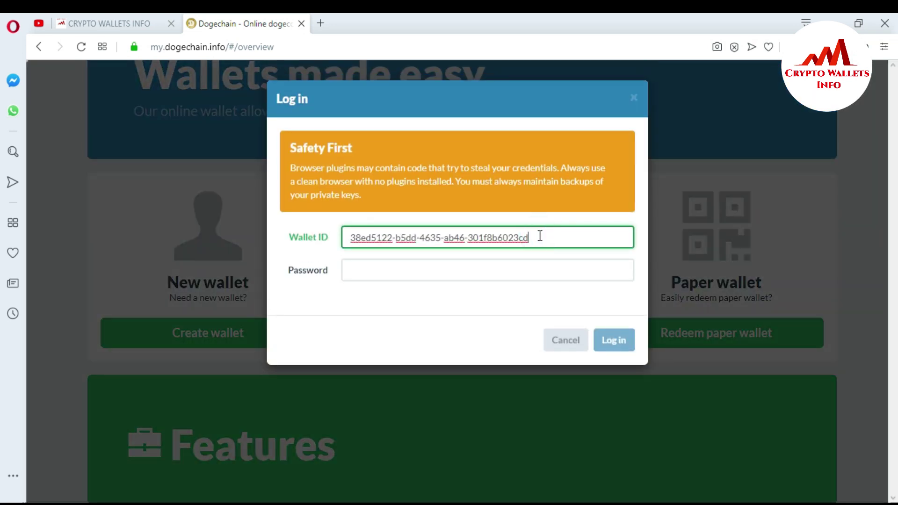
pyautogui.click(376, 271)
pyautogui.write('aaaaaa')
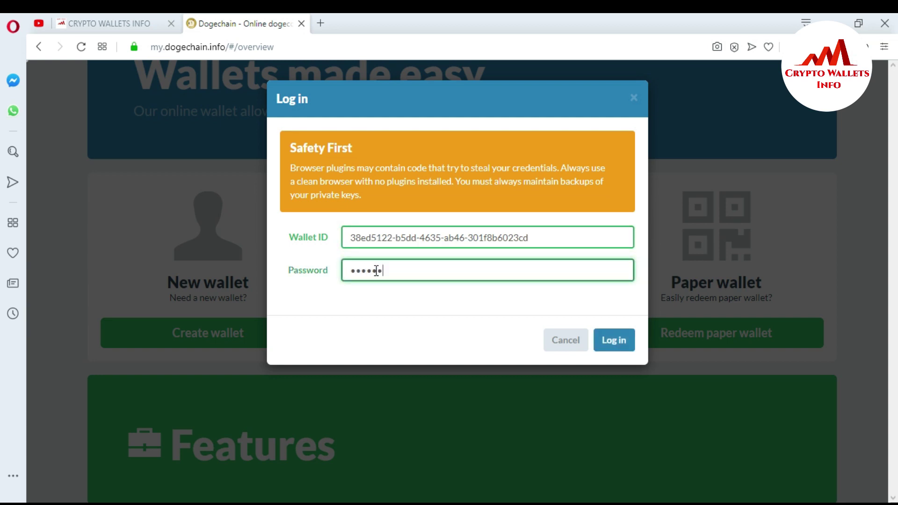
pyautogui.write('aaaaaaa')
pyautogui.click(618, 344)
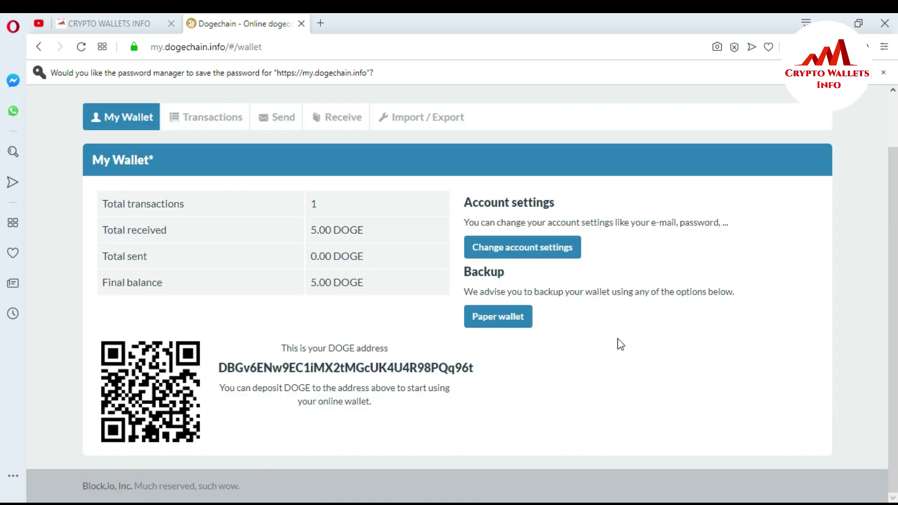
# Check the 5.00 DOGE total received and the wallet address, then view Transactions
pyautogui.moveTo(310, 229); pyautogui.dragTo(367, 234)
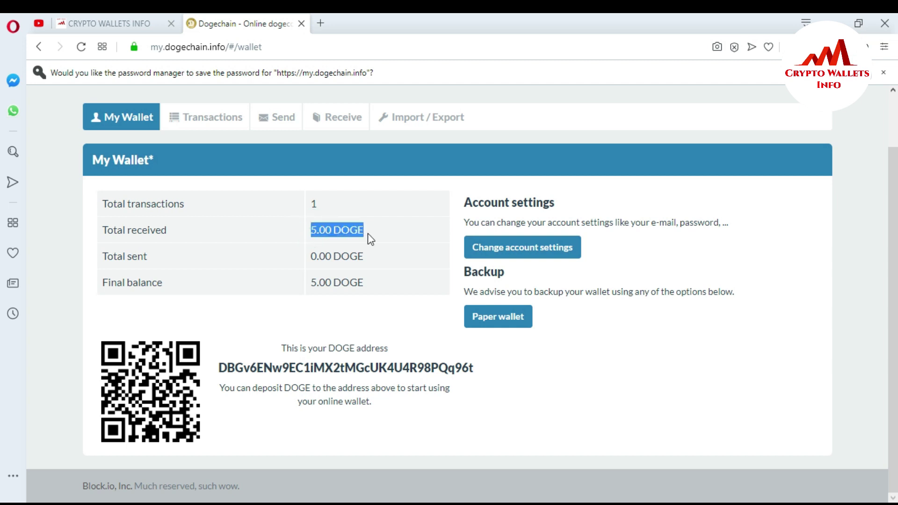
pyautogui.click(259, 325)
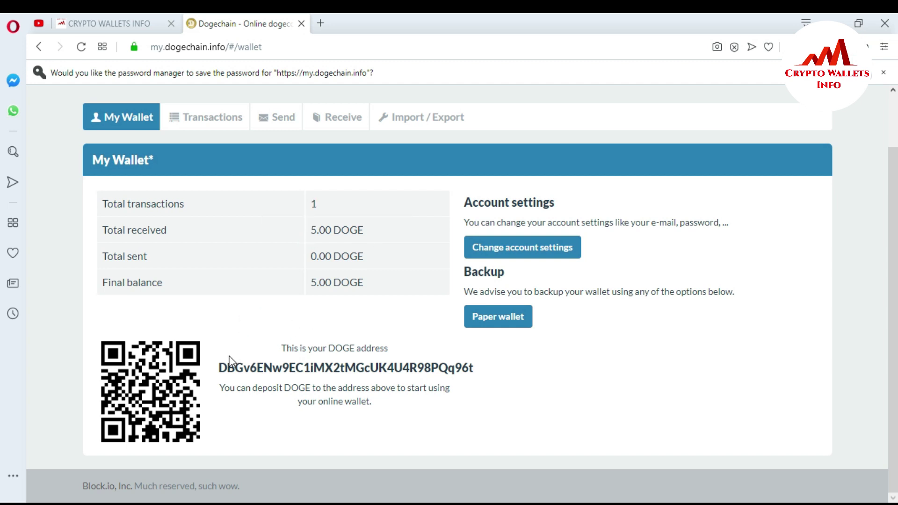
pyautogui.moveTo(219, 368); pyautogui.dragTo(417, 367)
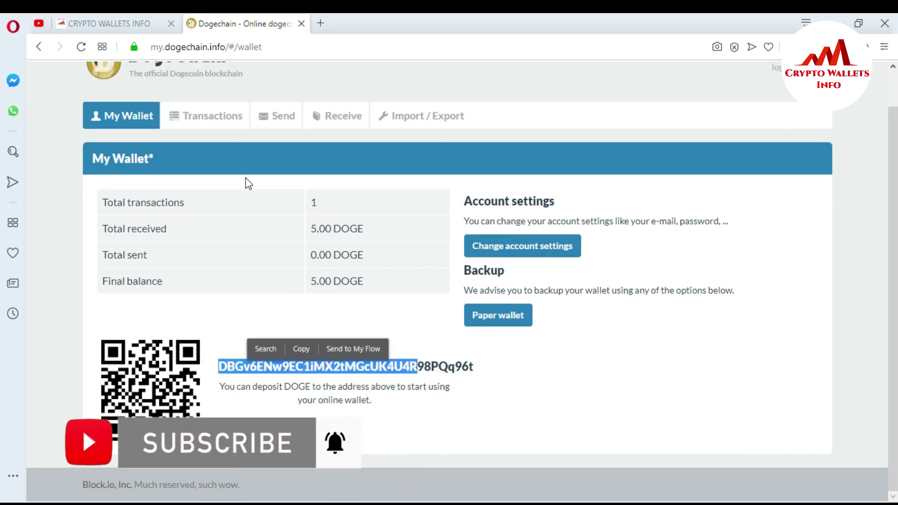
pyautogui.click(210, 126)
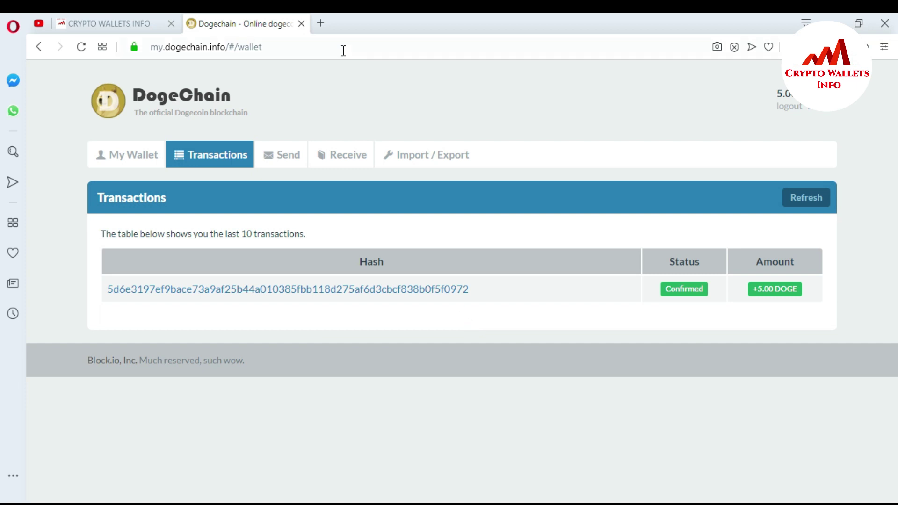
# Open a new browser tab after reviewing the single +5.00 DOGE transaction
pyautogui.click(321, 23)
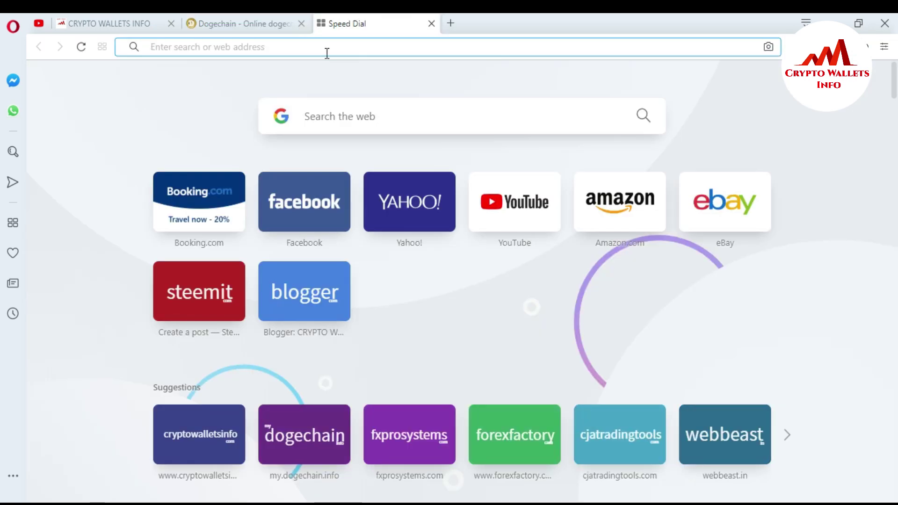
pyautogui.write('p')
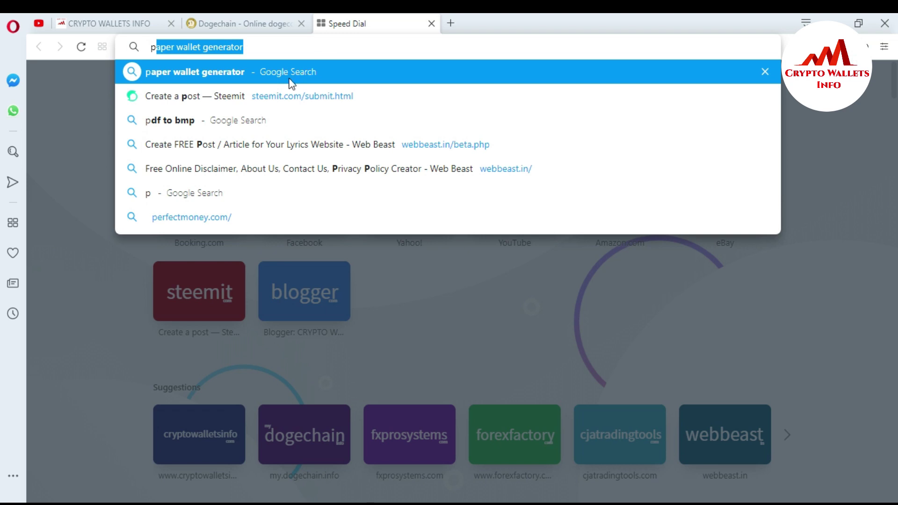
# Search Google for 'dogecoin paper wallet generator' and open the WalletGenerator.net result
pyautogui.click(274, 78)
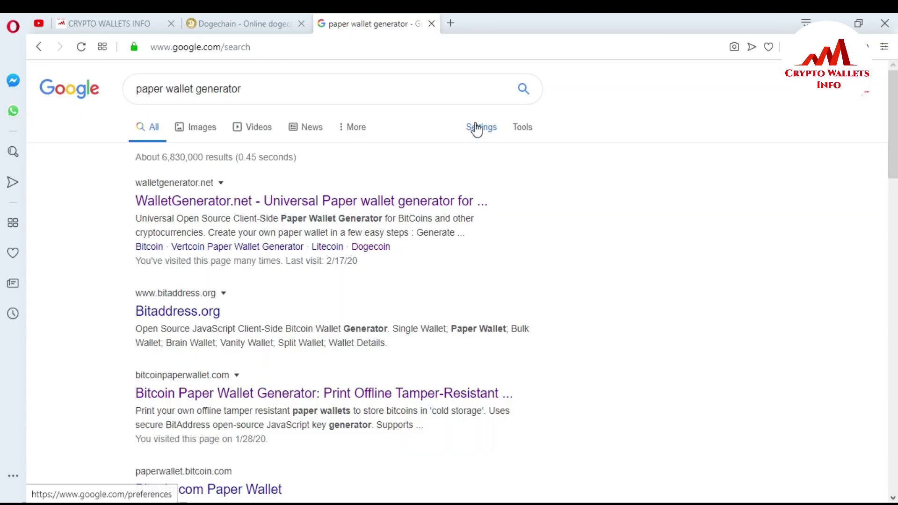
pyautogui.click(137, 90)
pyautogui.write('doge')
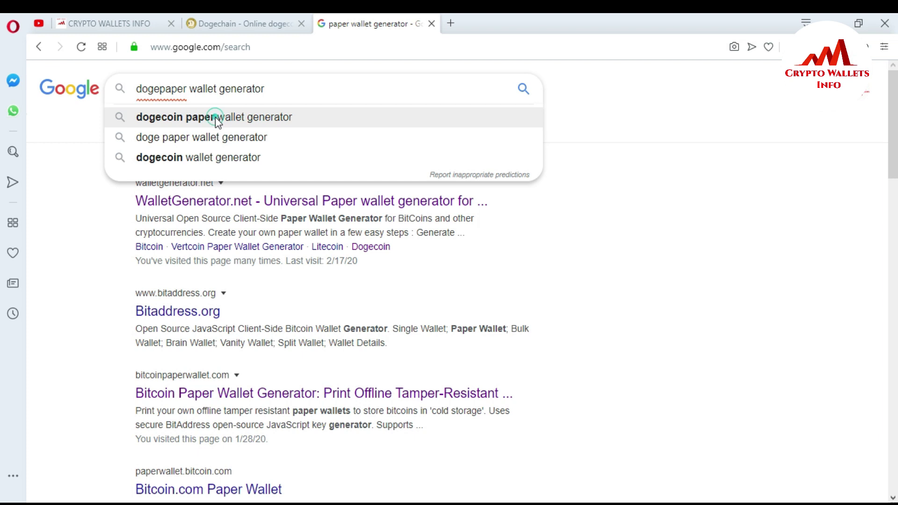
pyautogui.click(216, 118)
pyautogui.click(303, 204)
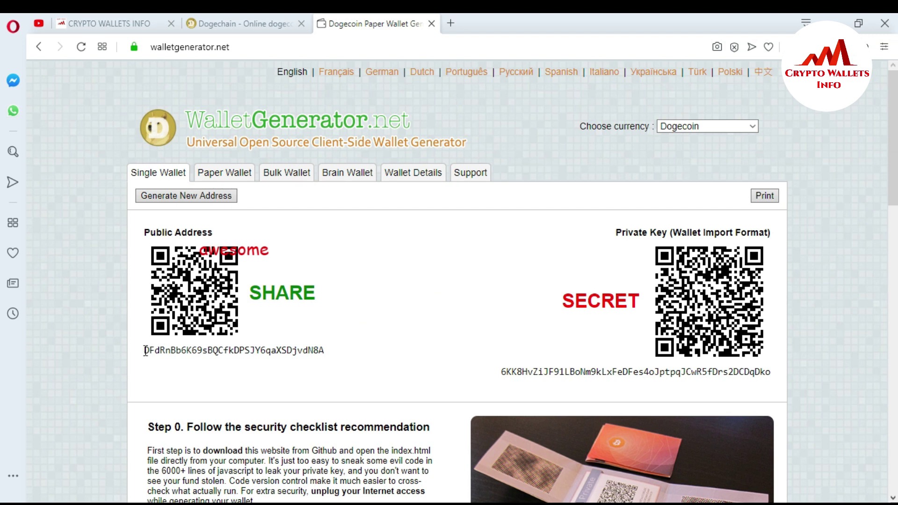
# Copy the paper wallet's public address, then return to the Dogechain wallet tab
pyautogui.moveTo(146, 351); pyautogui.dragTo(326, 358)
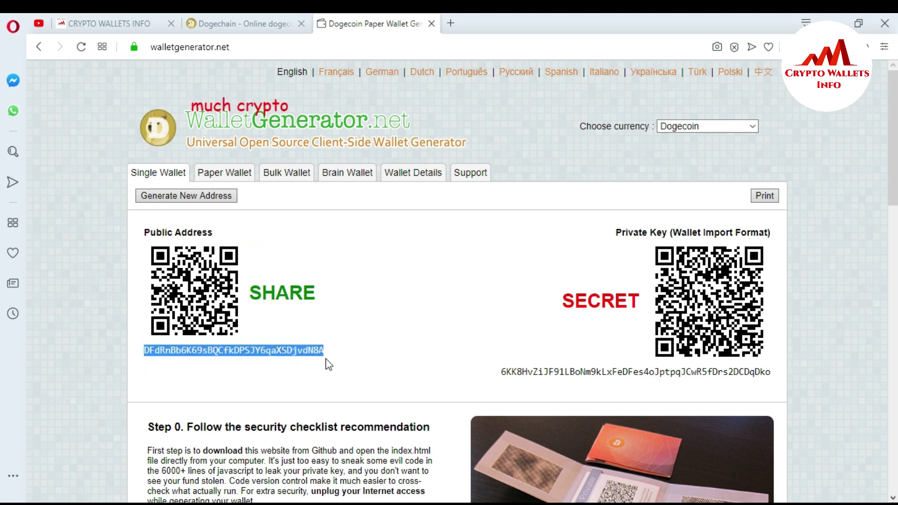
pyautogui.hotkey('ctrl', 'c')
pyautogui.click(240, 31)
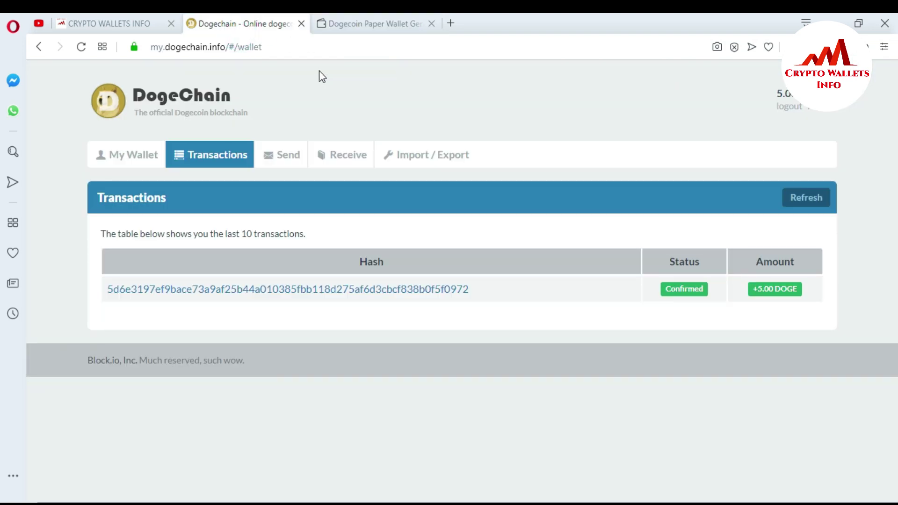
# Send 4 DOGE to the pasted paper wallet address using the Send form
pyautogui.click(288, 162)
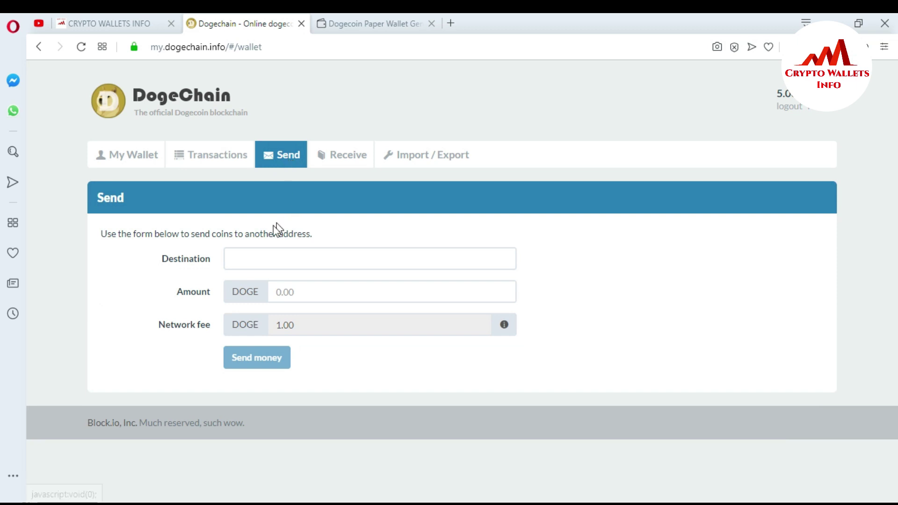
pyautogui.click(264, 254)
pyautogui.hotkey('ctrl', 'v')
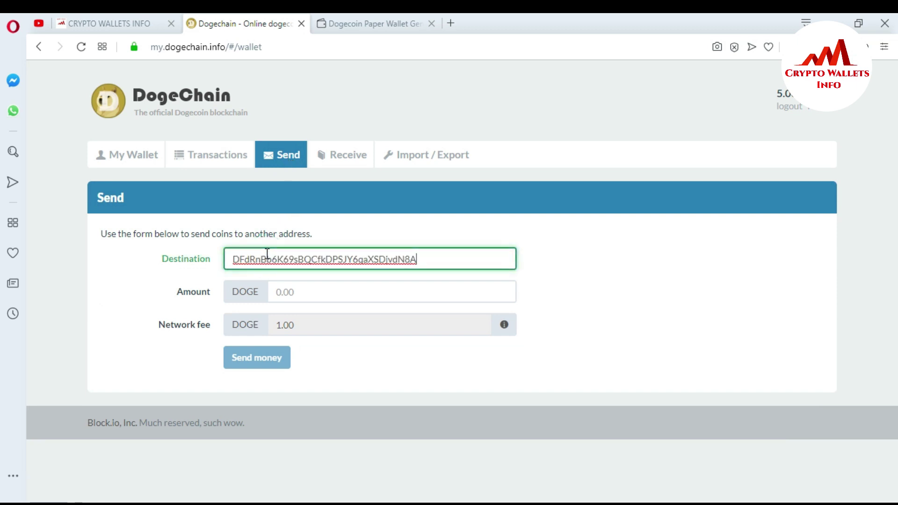
pyautogui.click(295, 288)
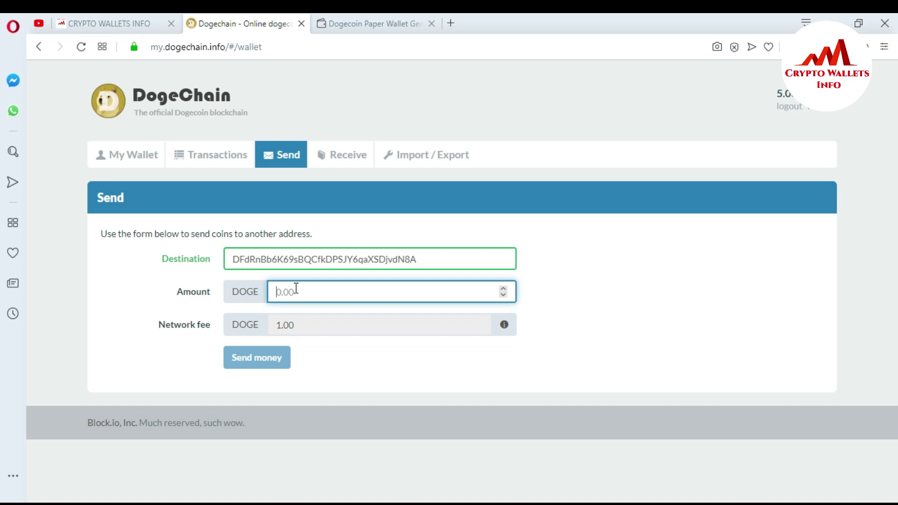
pyautogui.write('4')
pyautogui.press('Tab')
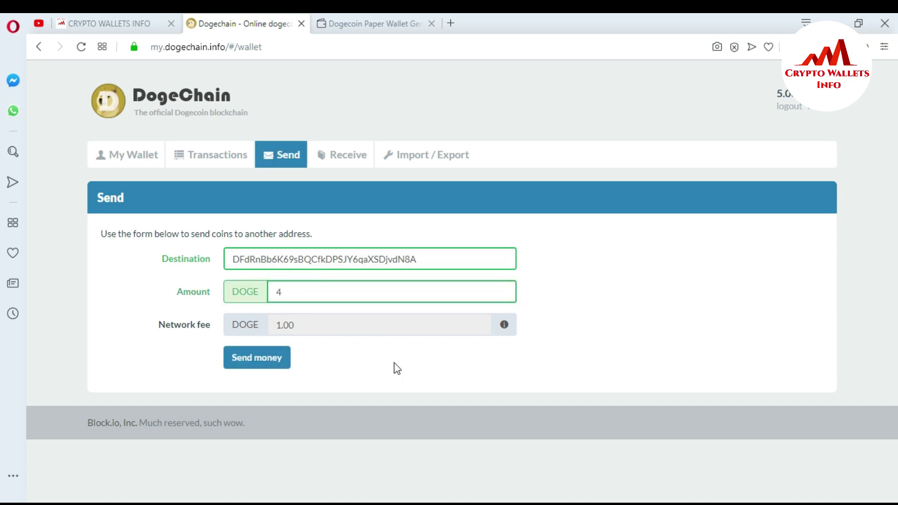
pyautogui.click(257, 363)
# Glance at the paper wallet page, then start the private key import form in Dogechain
pyautogui.click(369, 24)
pyautogui.click(246, 22)
pyautogui.click(420, 162)
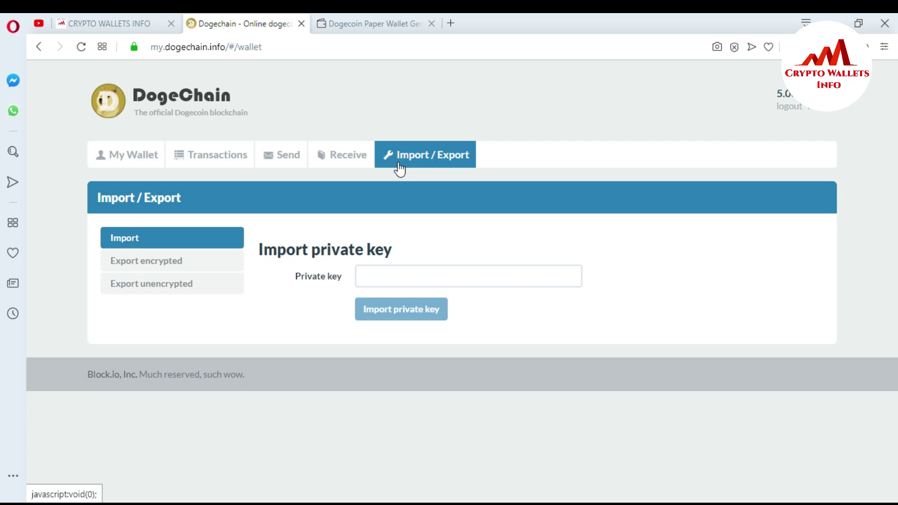
pyautogui.click(375, 267)
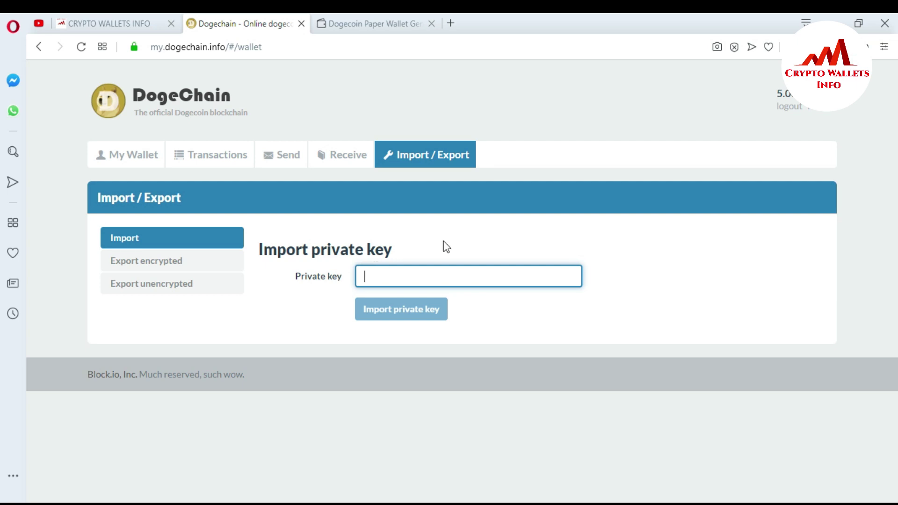
# Refresh the Transactions list until the -5.00 DOGE send shows Confirmed
pyautogui.click(197, 154)
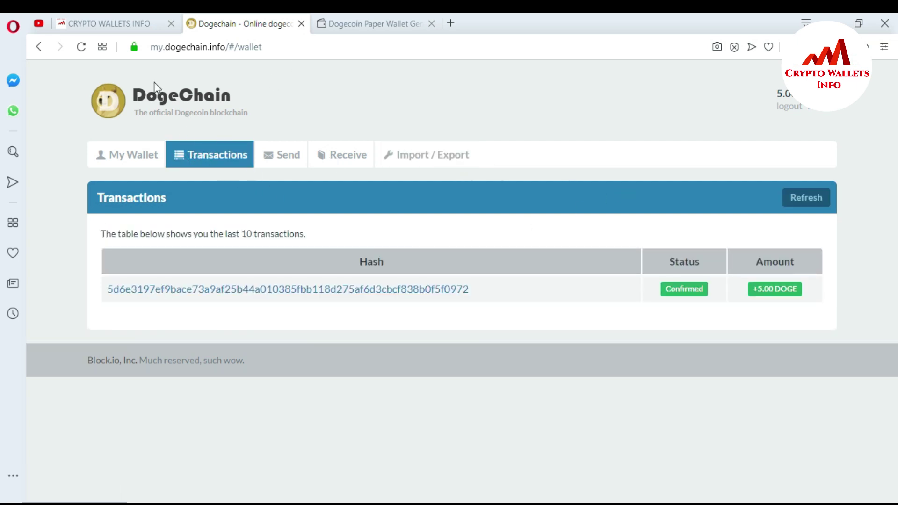
pyautogui.click(828, 112)
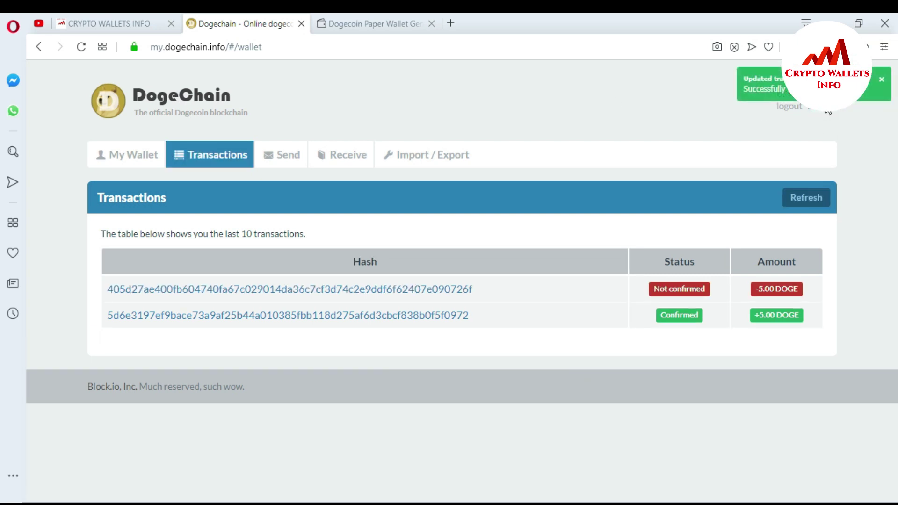
pyautogui.click(882, 84)
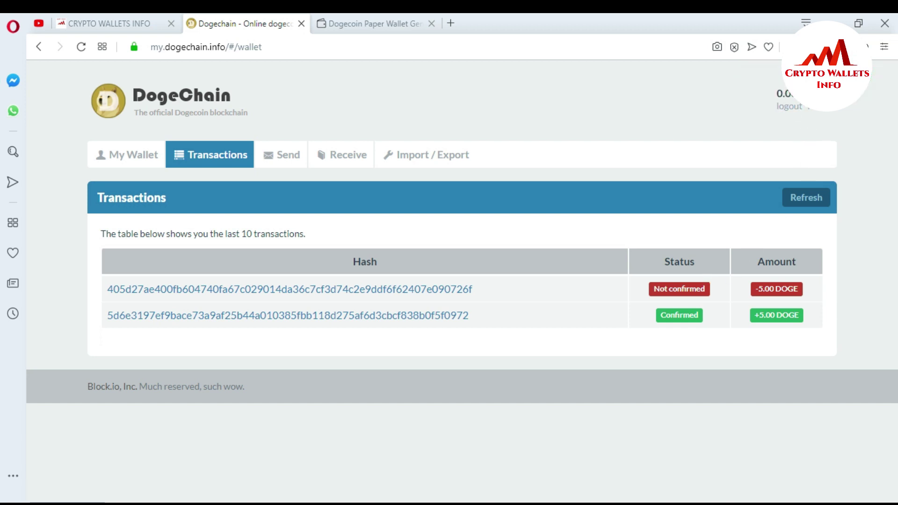
pyautogui.click(823, 116)
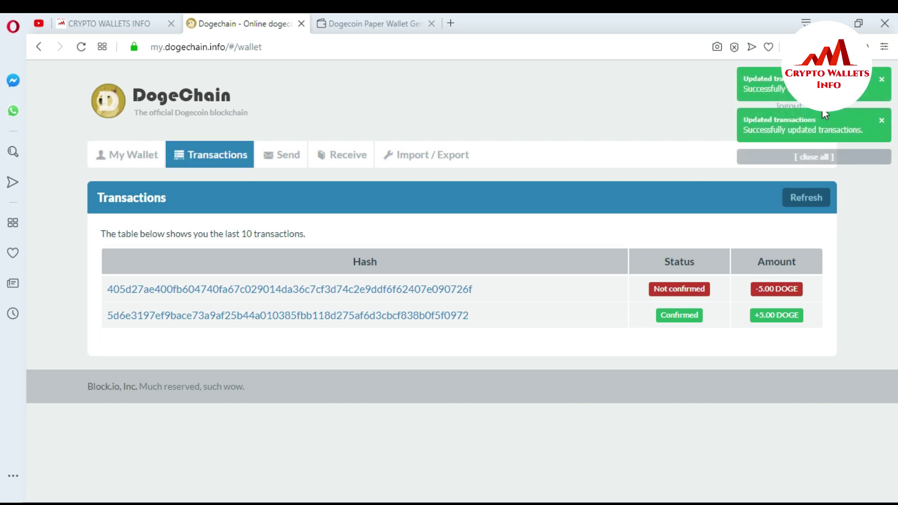
pyautogui.click(882, 120)
pyautogui.click(883, 82)
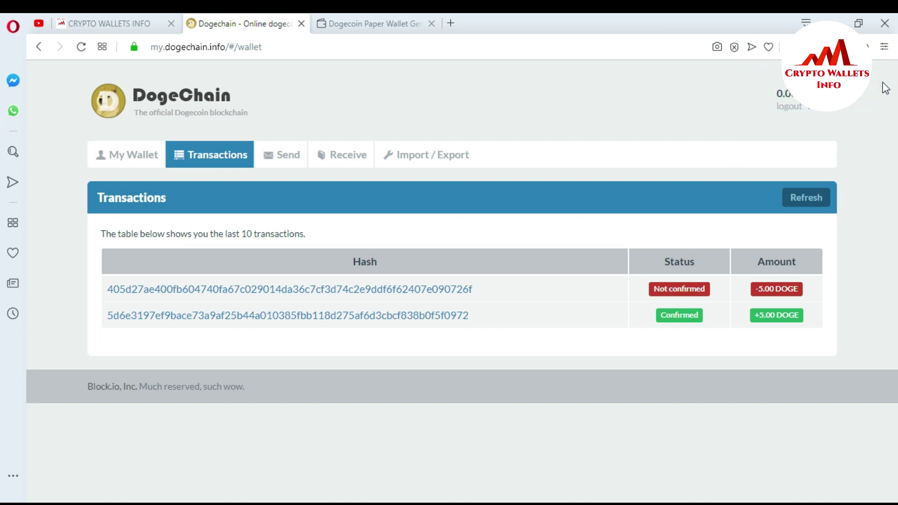
pyautogui.click(826, 115)
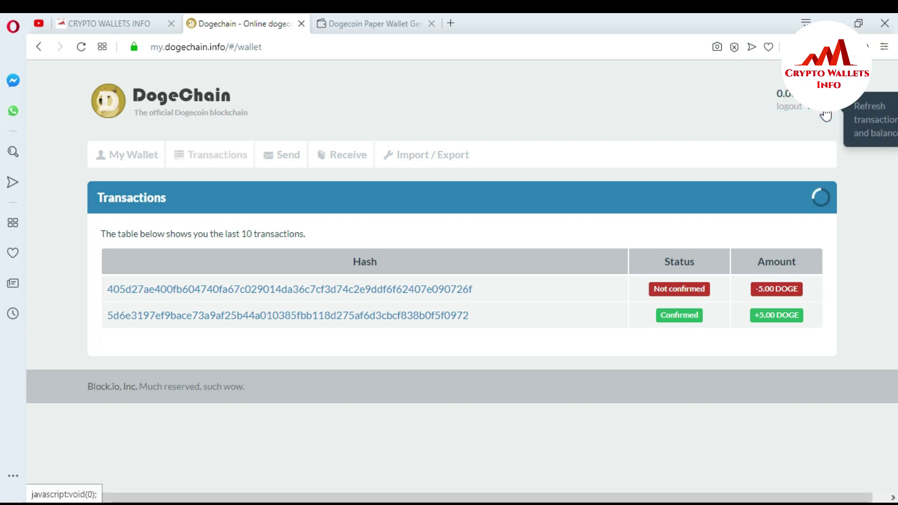
pyautogui.click(827, 114)
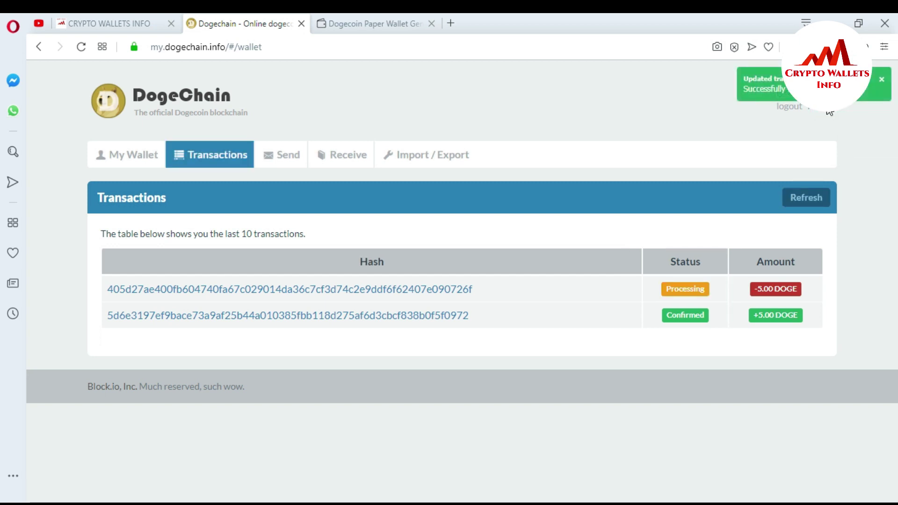
pyautogui.click(882, 83)
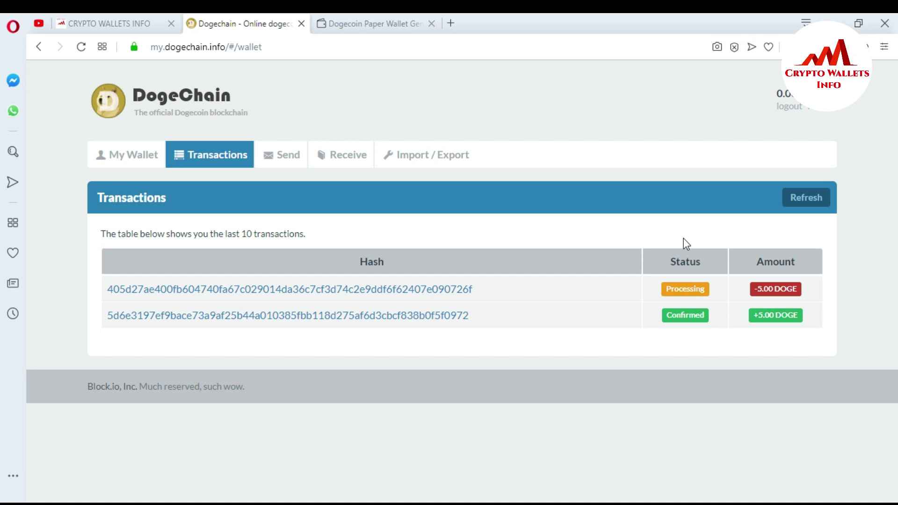
pyautogui.click(820, 114)
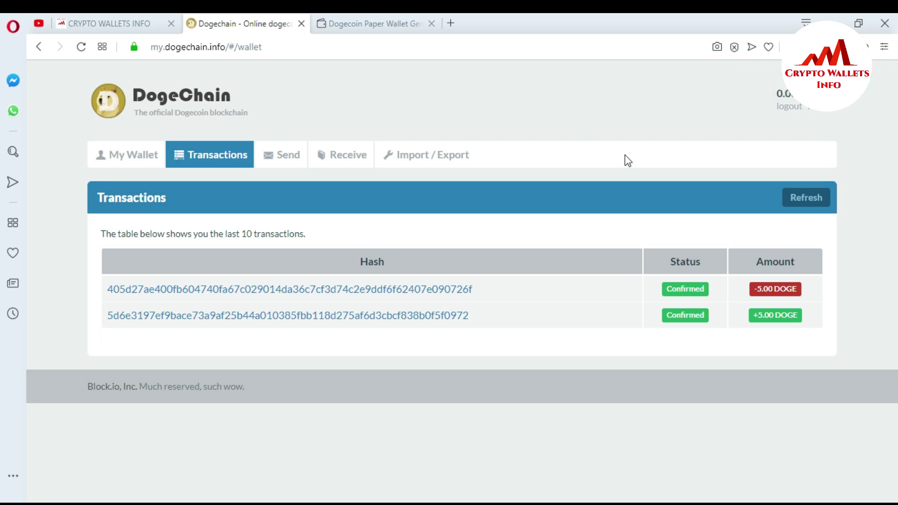
pyautogui.click(369, 24)
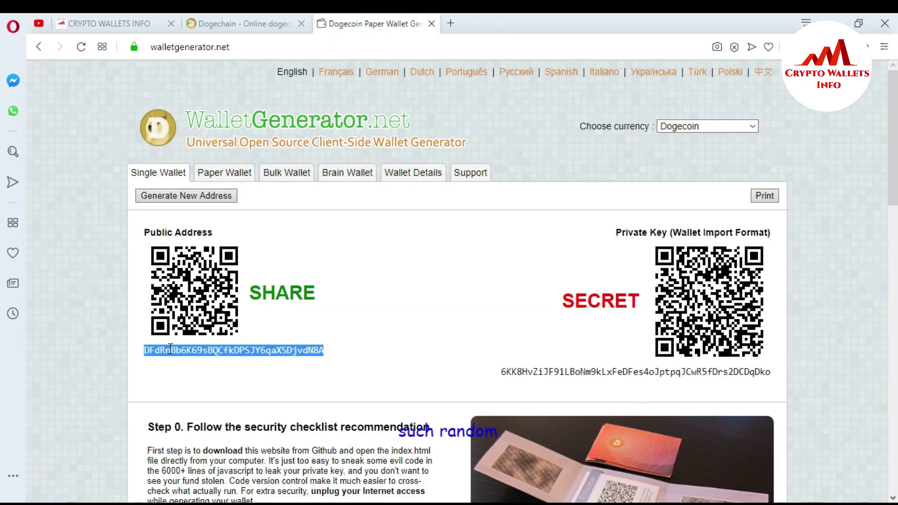
# Select the Private Key (Wallet Import Format) string and return to the Dogechain wallet
pyautogui.click(330, 351)
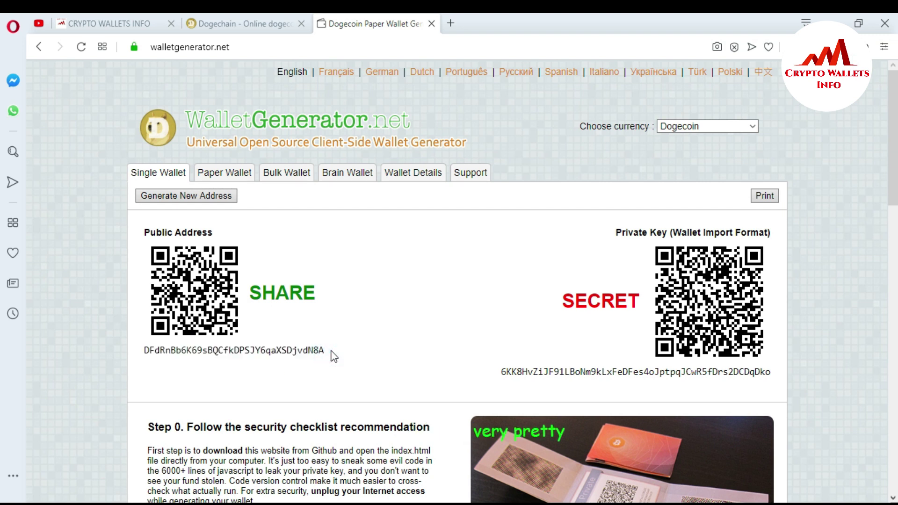
pyautogui.click(504, 371)
pyautogui.moveTo(503, 372); pyautogui.dragTo(794, 373)
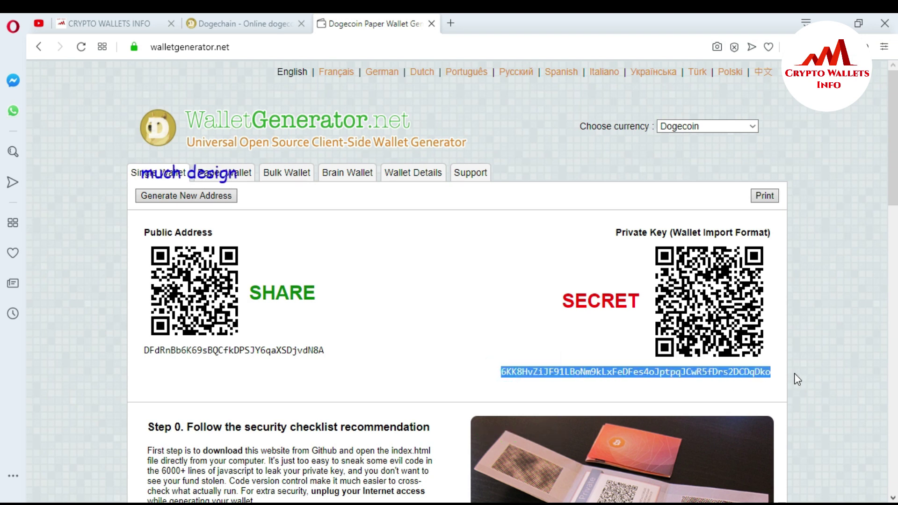
pyautogui.click(254, 19)
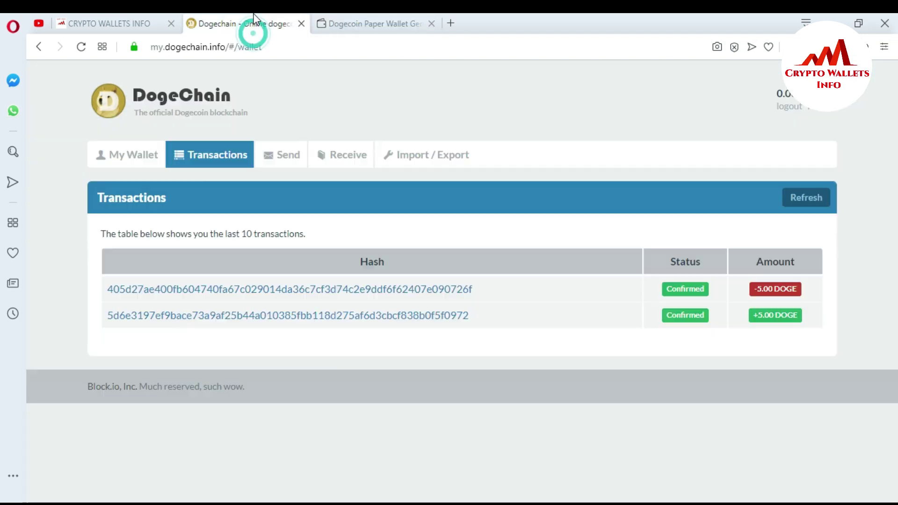
# Import the pasted paper wallet private key and refresh the balance to about 4 DOGE
pyautogui.click(424, 150)
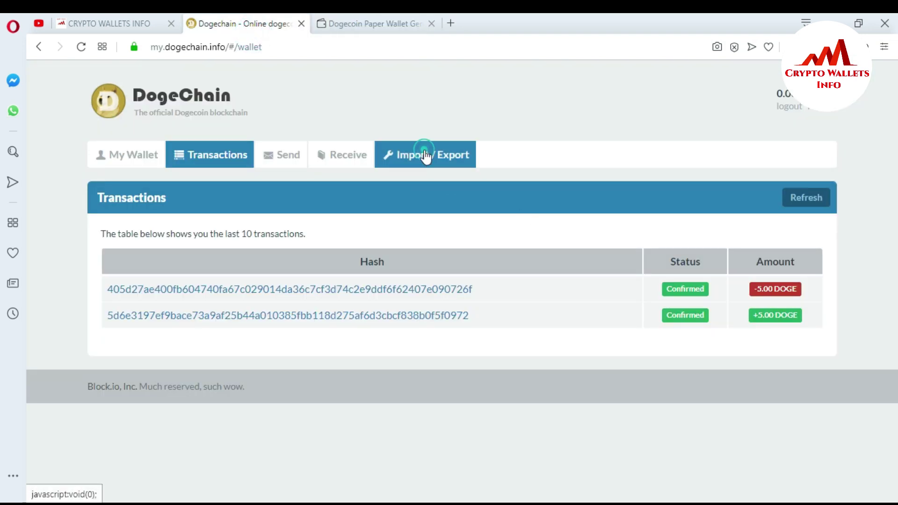
pyautogui.click(387, 277)
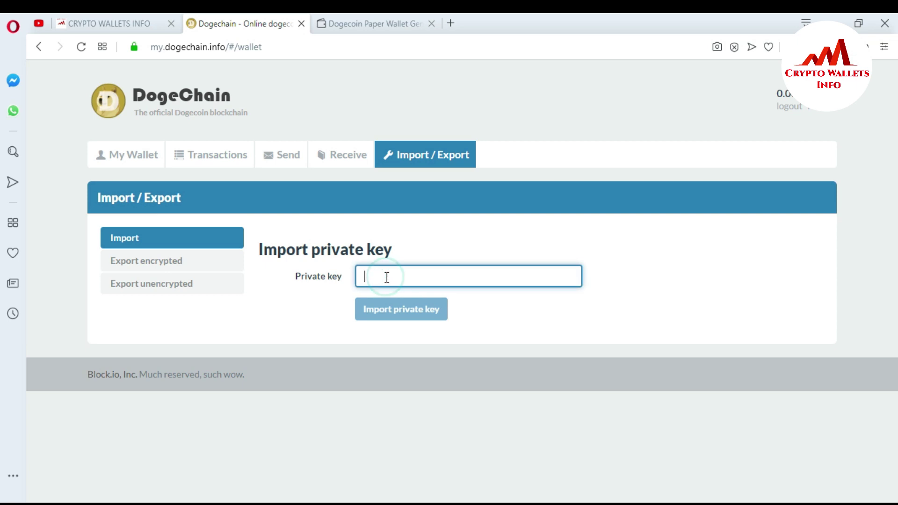
pyautogui.hotkey('ctrl', 'v')
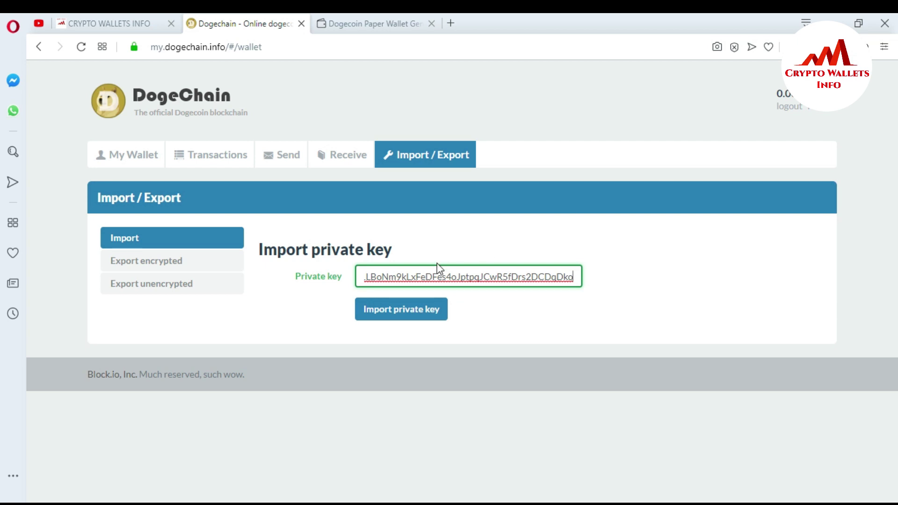
pyautogui.click(396, 316)
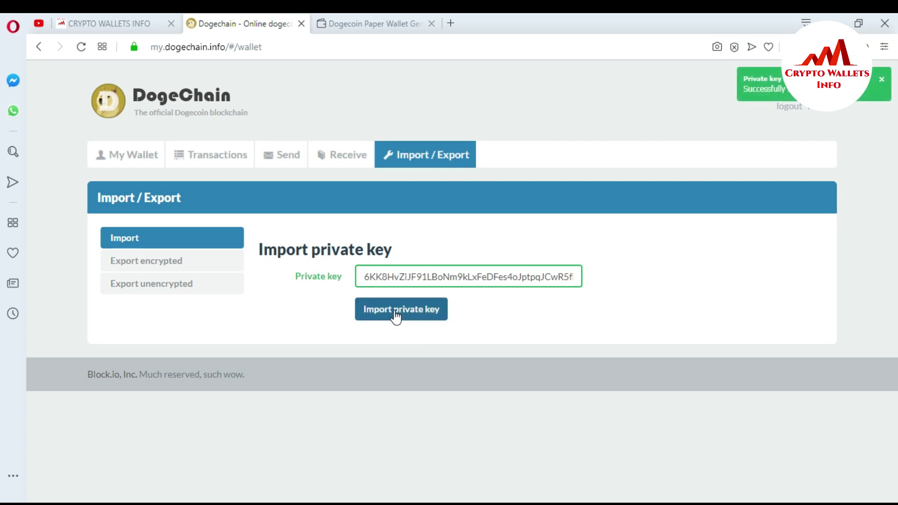
pyautogui.click(881, 79)
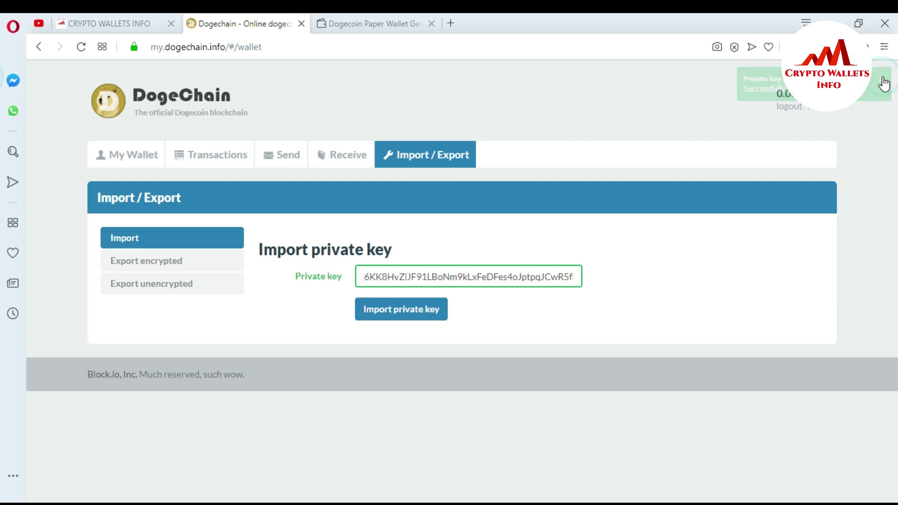
pyautogui.click(818, 114)
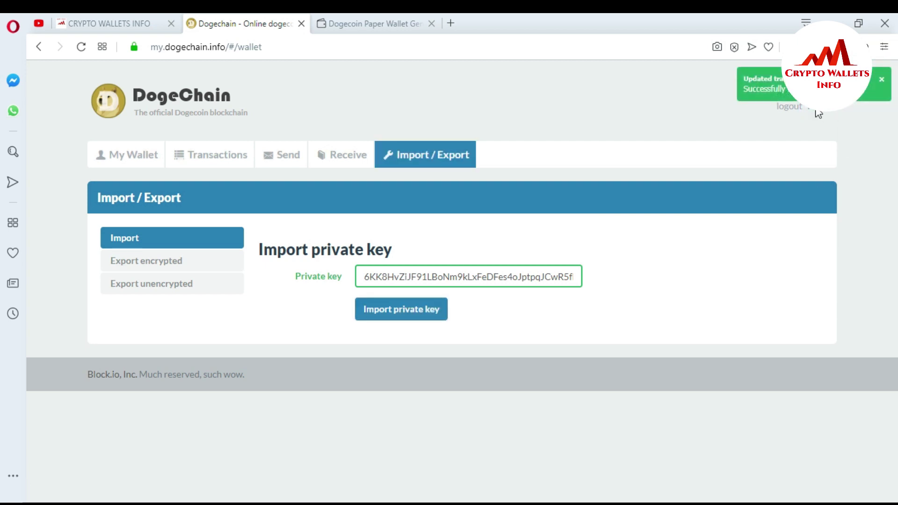
pyautogui.click(882, 81)
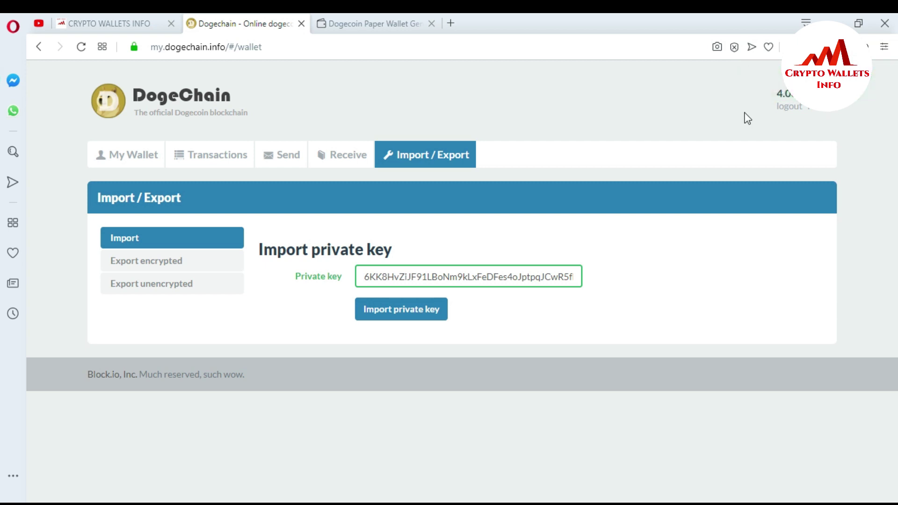
# Check the updated balance, then go to the top of the CRYPTO WALLETS INFO home page
pyautogui.doubleClick(780, 93)
pyautogui.click(829, 133)
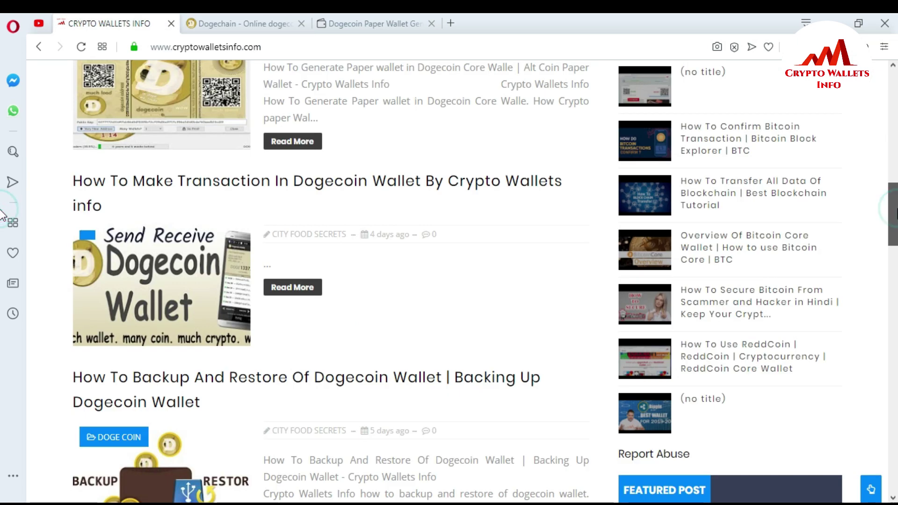
pyautogui.press('Home')
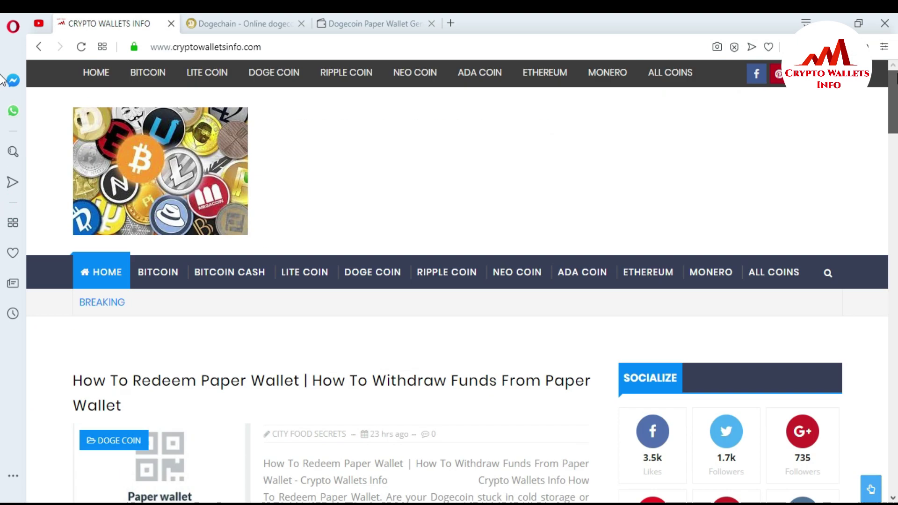